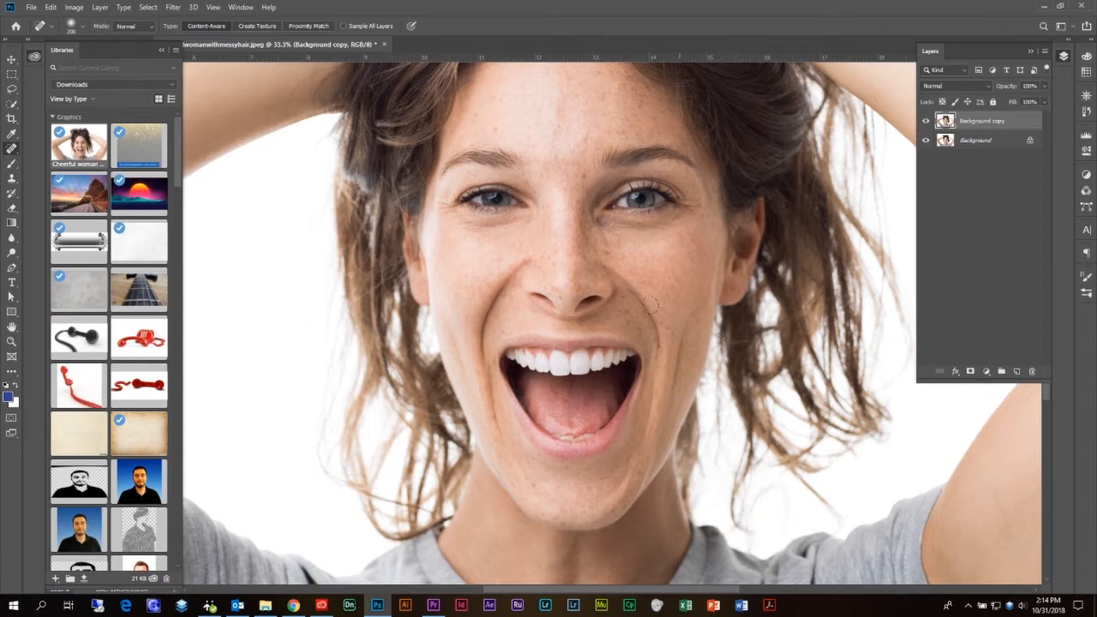
Switch to the Spot Healing Brush, zoom in on the freckled forehead, and shrink the brush to 125
right_click(10, 148)
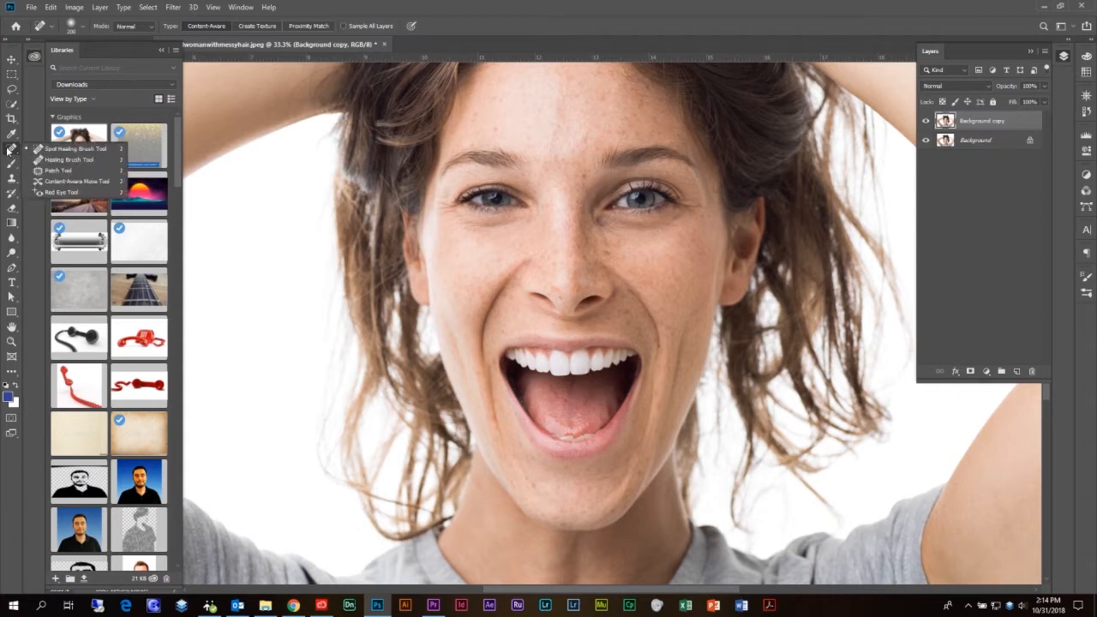
click(39, 147)
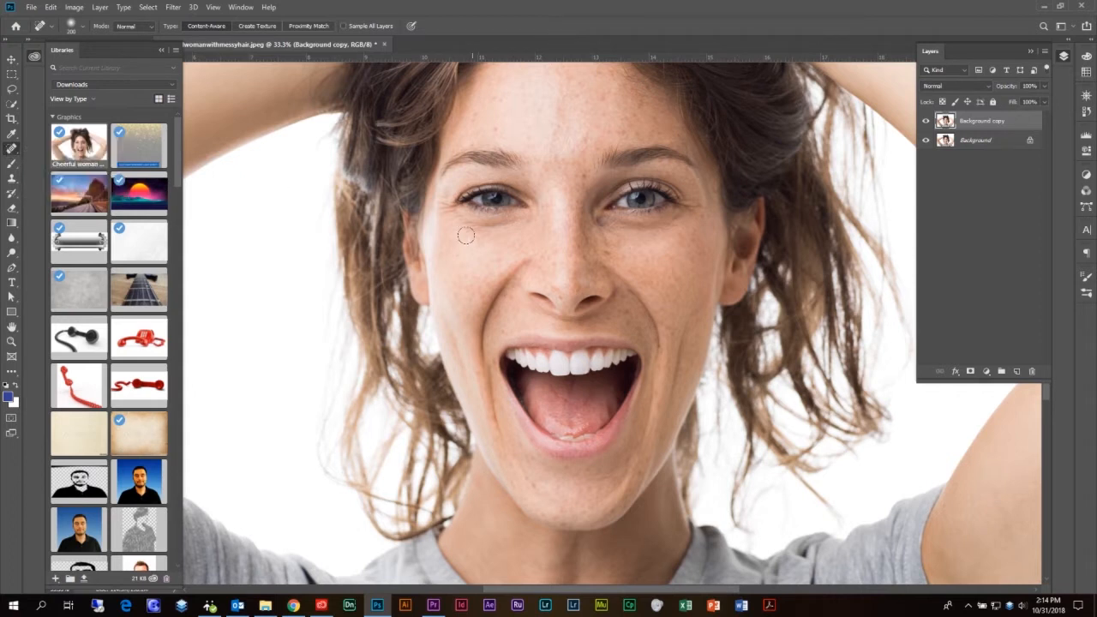
key(ctrl+plus)
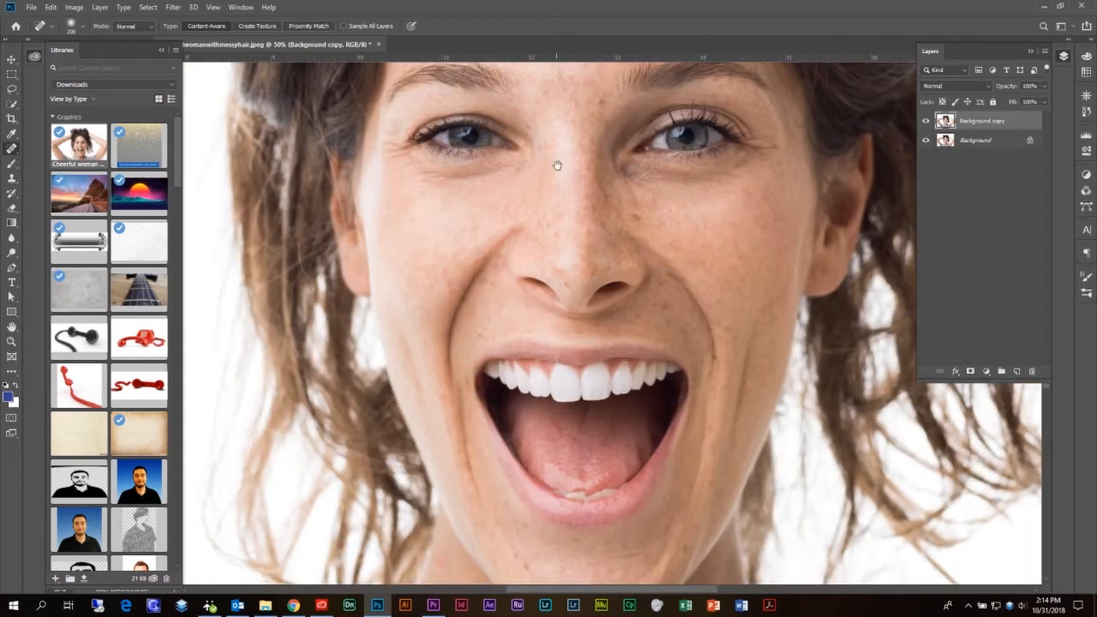
scroll(557, 163, up, 4)
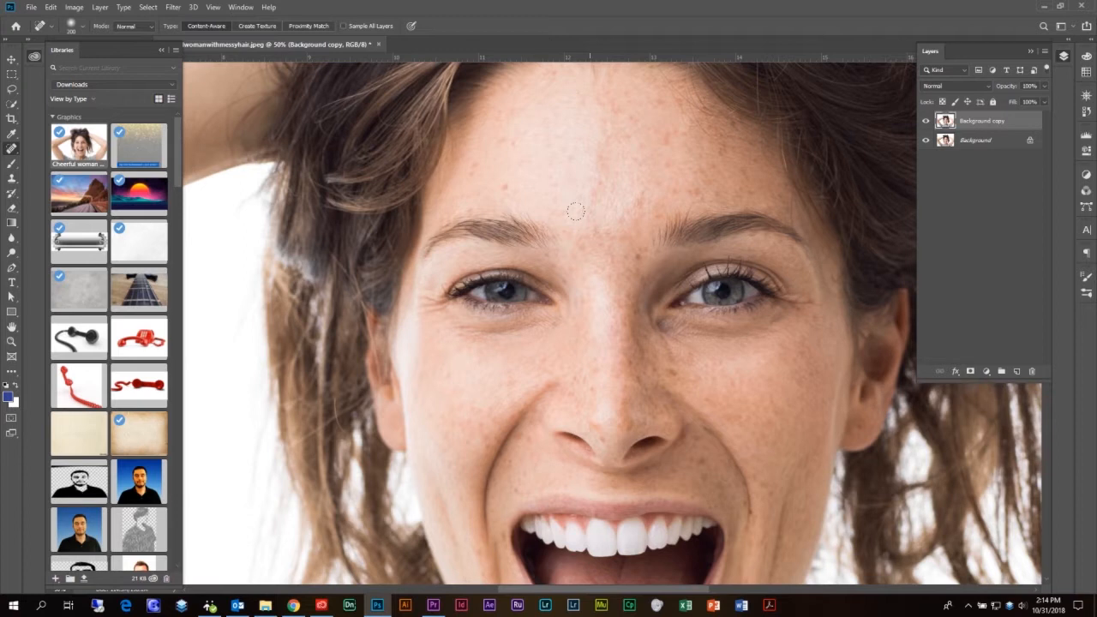
key(bracketleft)
key(bracketleft)
key(bracketleft)
click(16, 152)
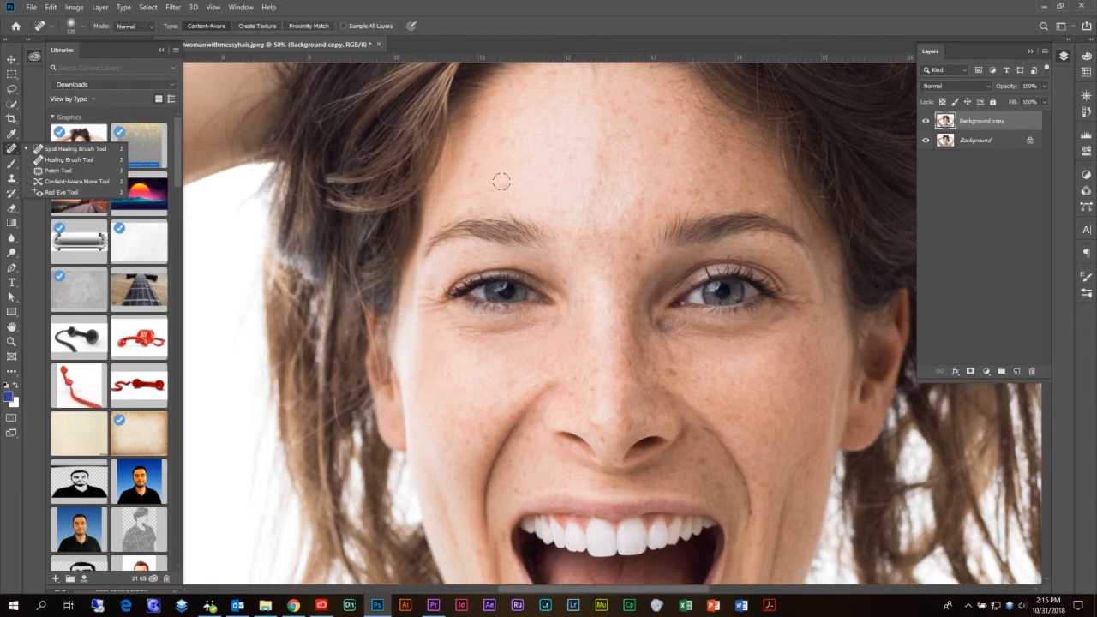
Shrink the spot healing brush to 90 px and confirm its 0% hardness
key(bracketleft)
key(bracketleft)
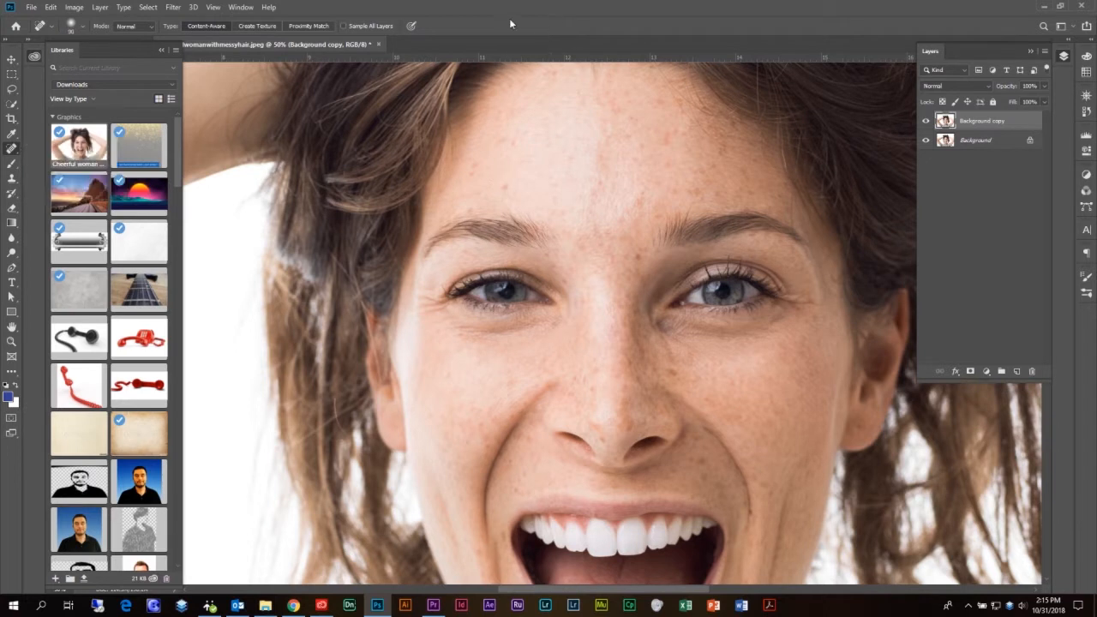
click(83, 27)
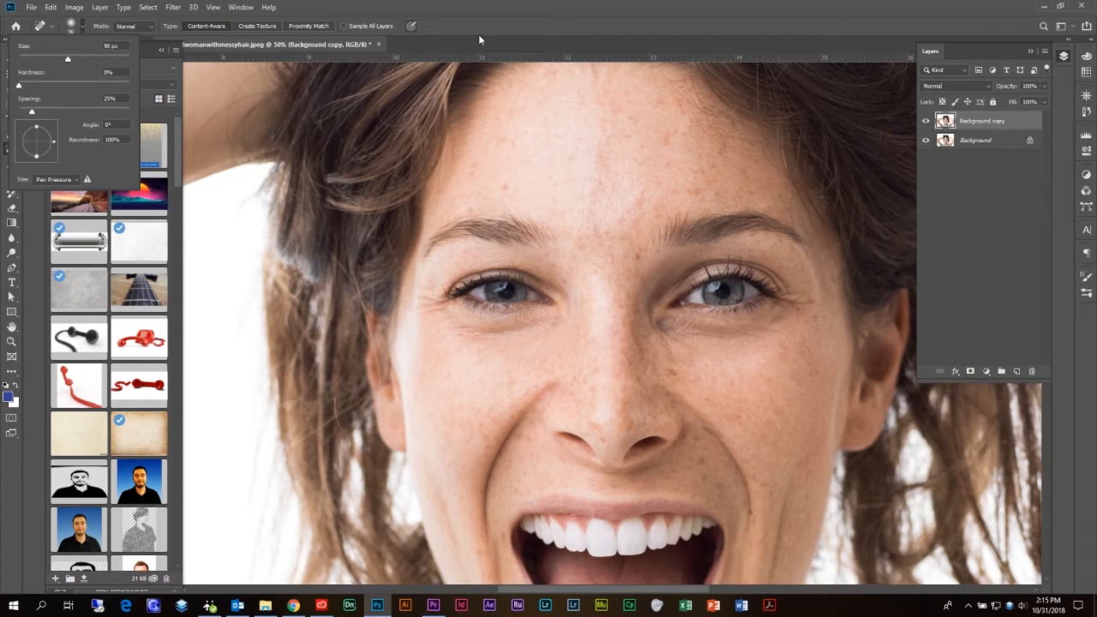
click(542, 55)
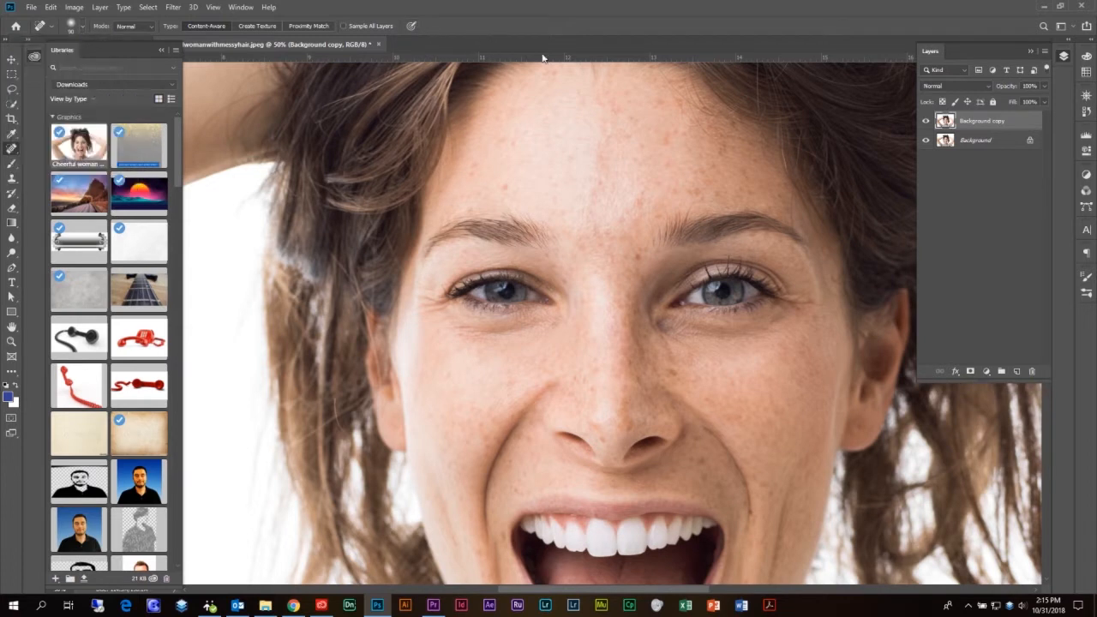
Heal small blemishes on the forehead with the 90 px spot healing brush
click(505, 184)
click(84, 28)
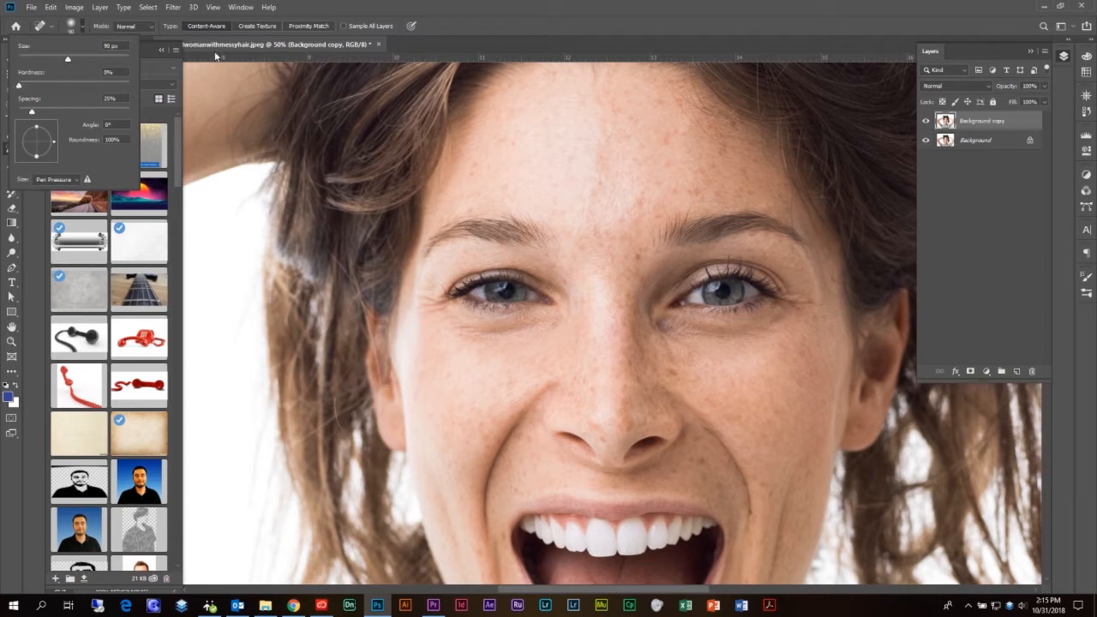
click(505, 6)
click(635, 265)
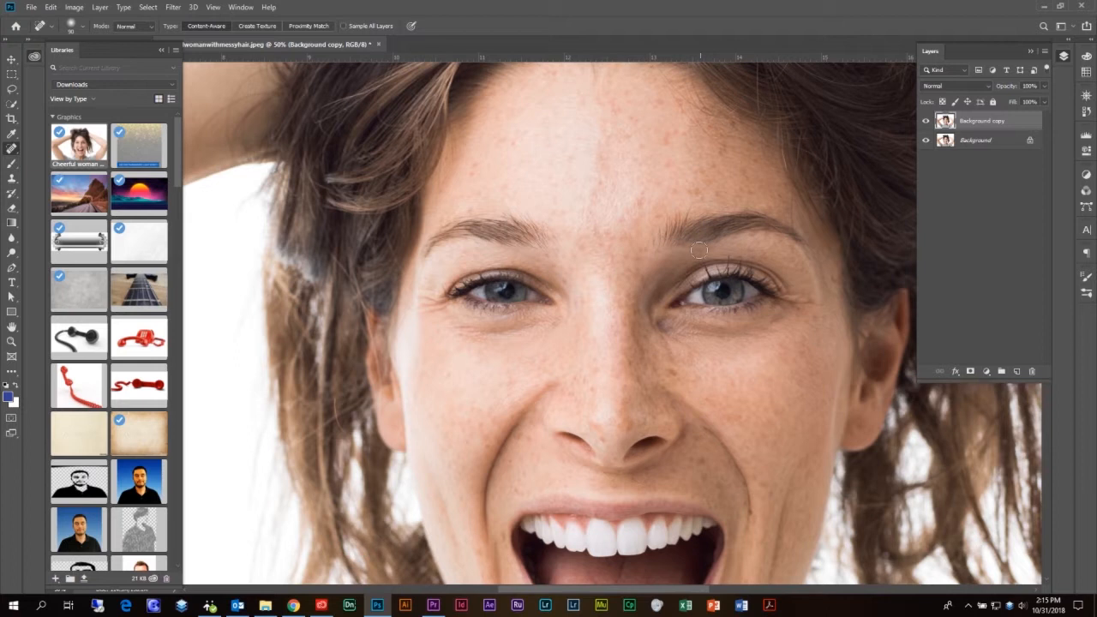
Switch to the Healing Brush and bring the raised arm into view
right_click(10, 150)
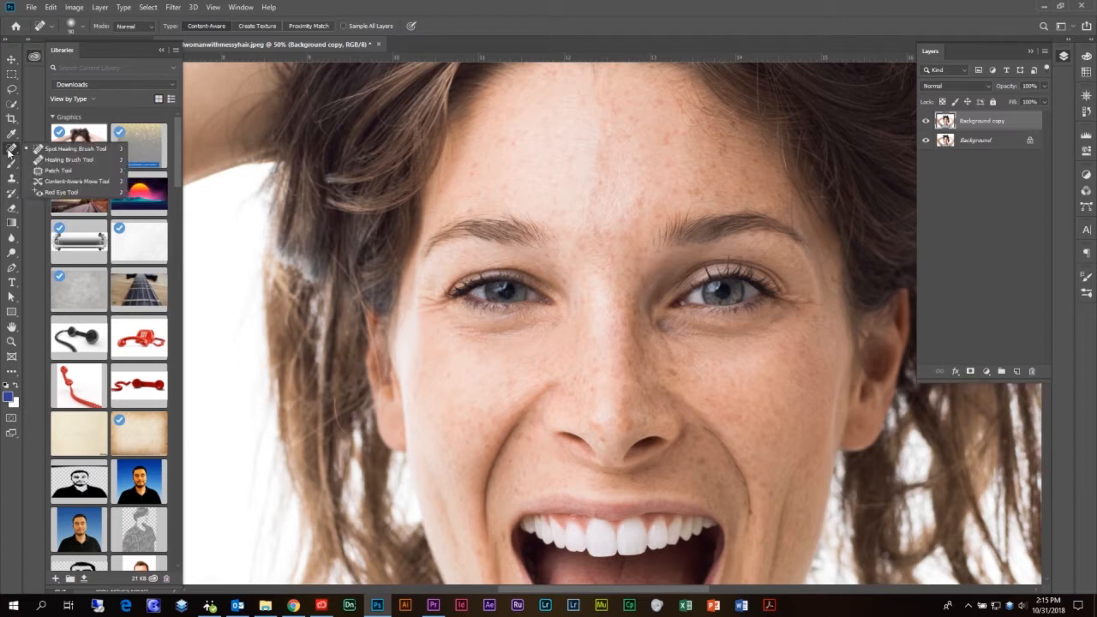
click(68, 159)
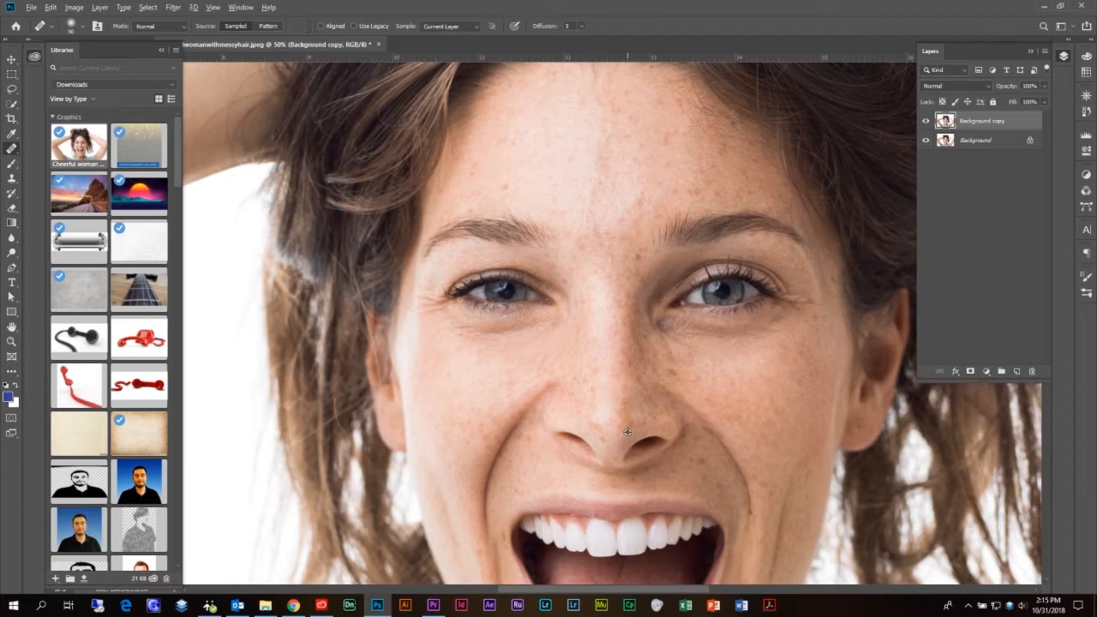
drag(257, 373, 874, 276)
drag(723, 220, 571, 296)
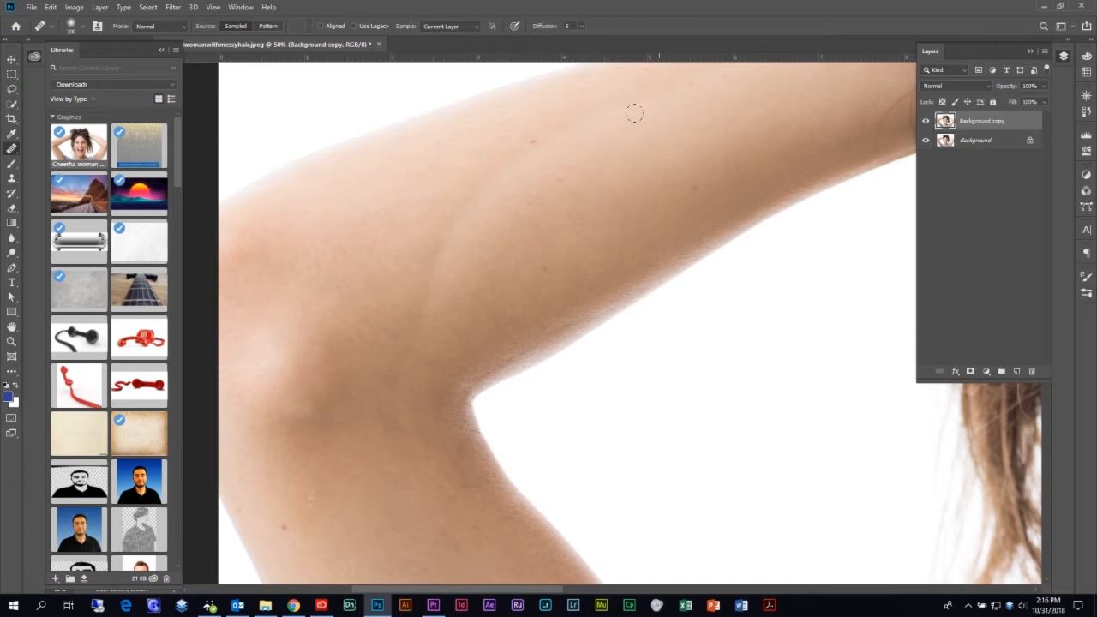
Sample clean arm skin and heal the blemishes on the upper arm and elbow
alt+click(655, 142)
click(588, 129)
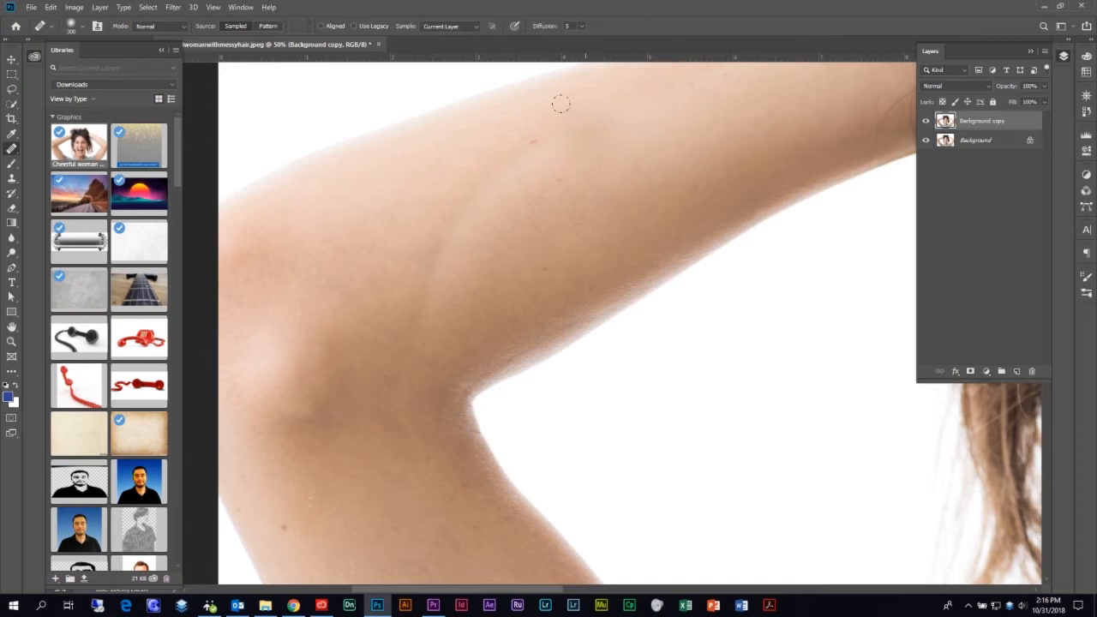
drag(560, 104, 535, 113)
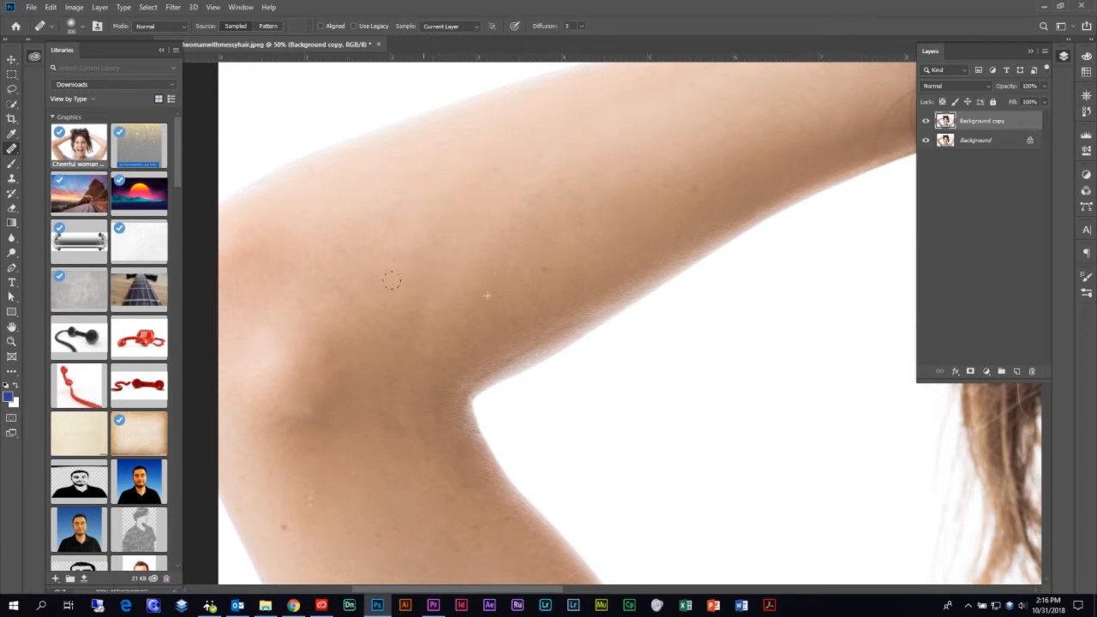
drag(383, 304, 394, 324)
click(449, 341)
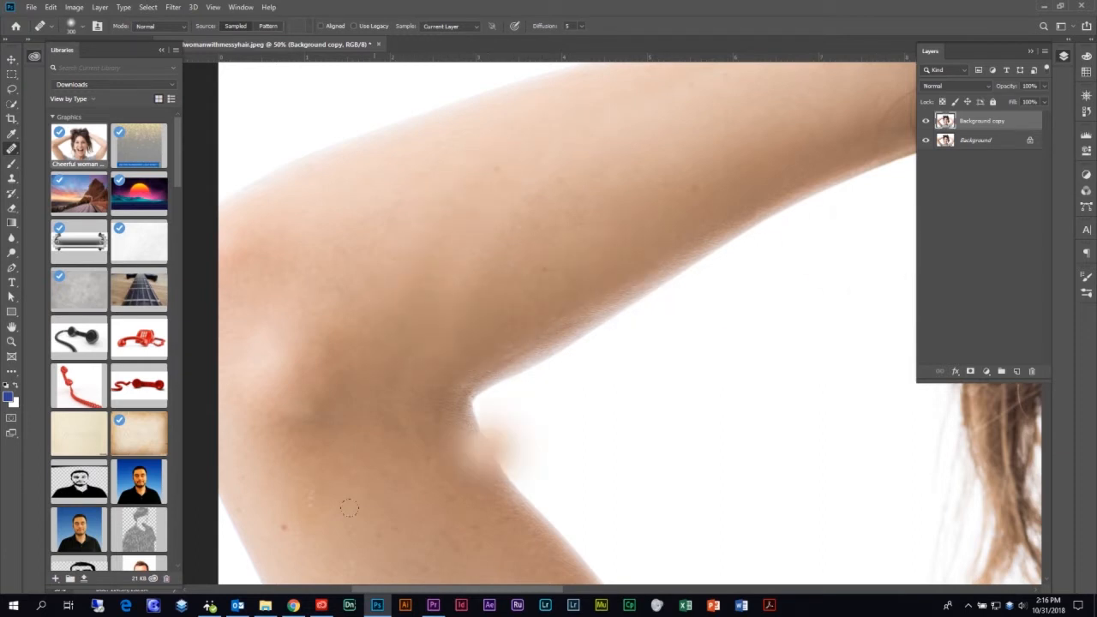
click(454, 327)
click(474, 232)
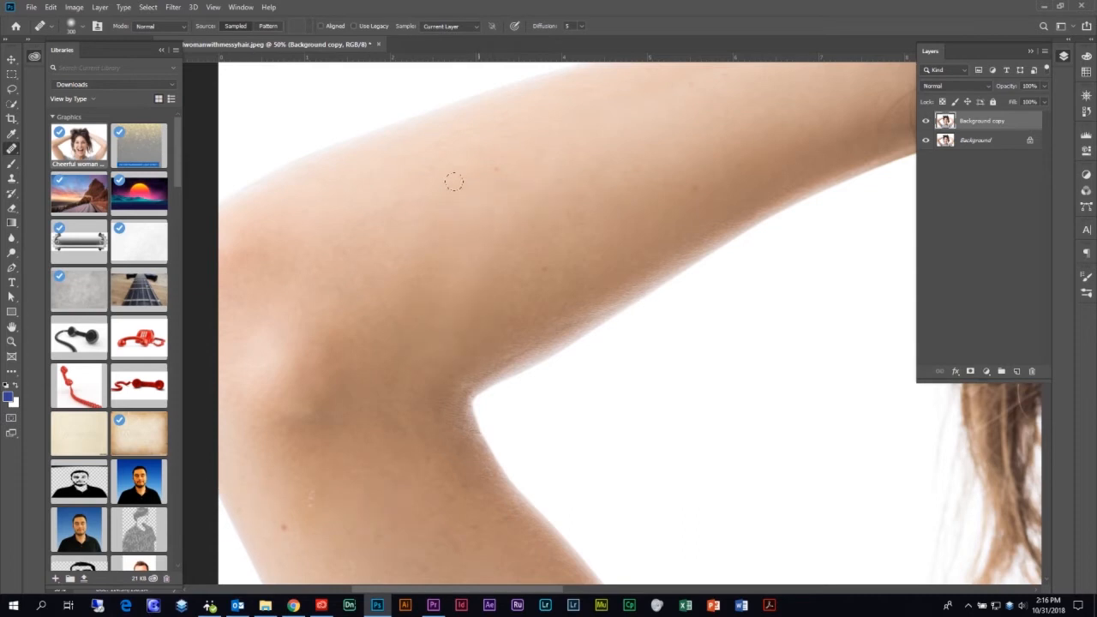
click(592, 222)
click(465, 201)
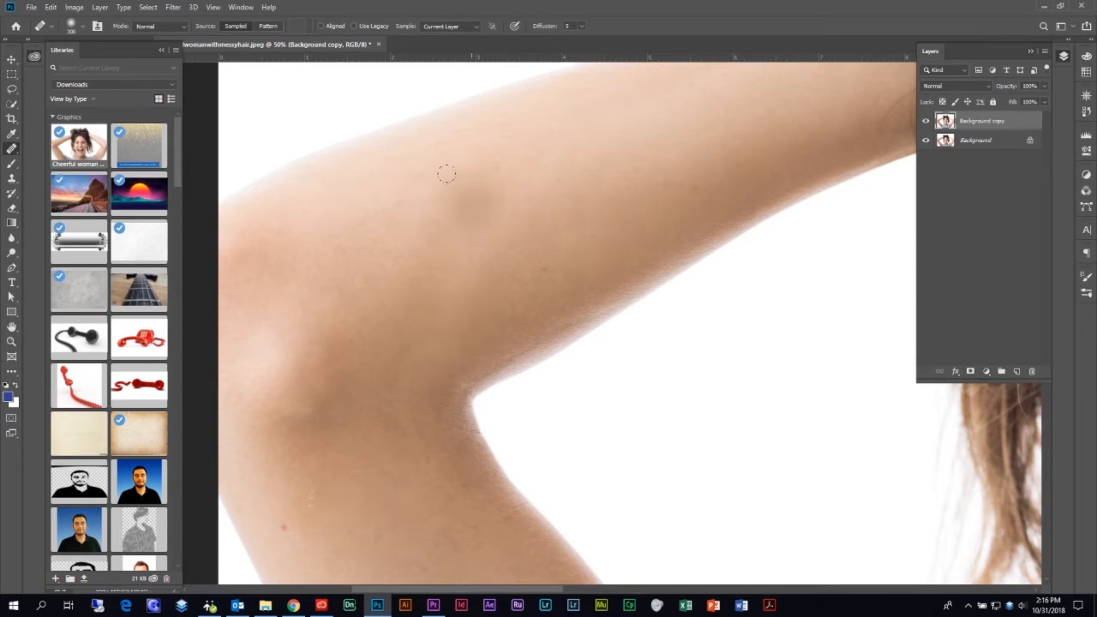
click(423, 237)
click(414, 445)
click(458, 476)
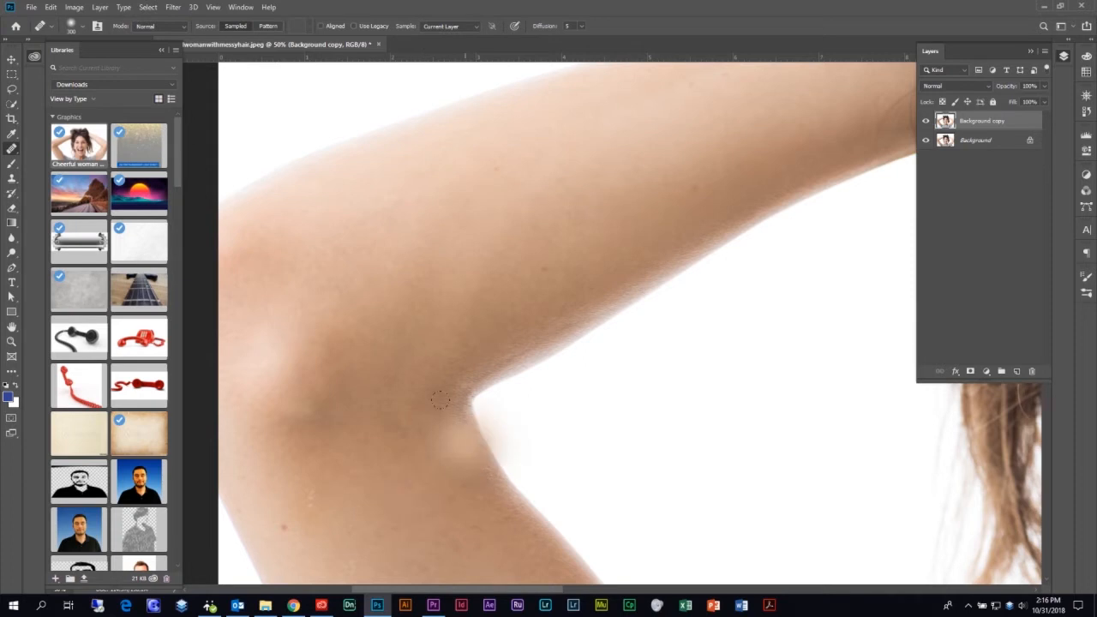
Heal the inner-elbow smudge, lower-arm spots and blemishes along the arm's edge
scroll(463, 446, down, 1)
click(470, 409)
click(381, 453)
click(410, 402)
click(487, 456)
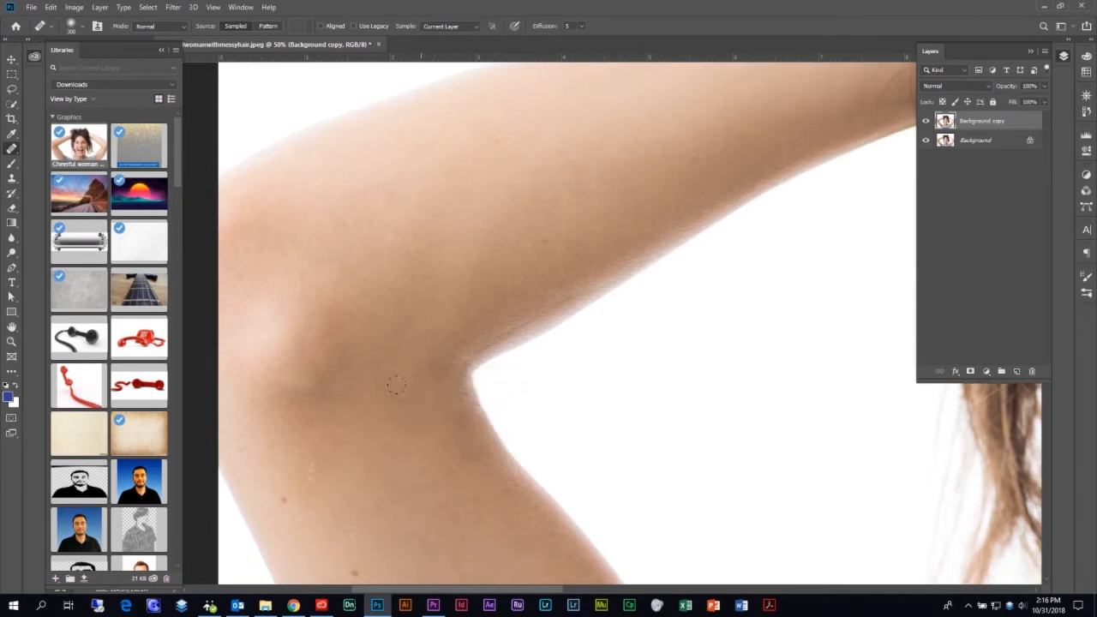
click(646, 263)
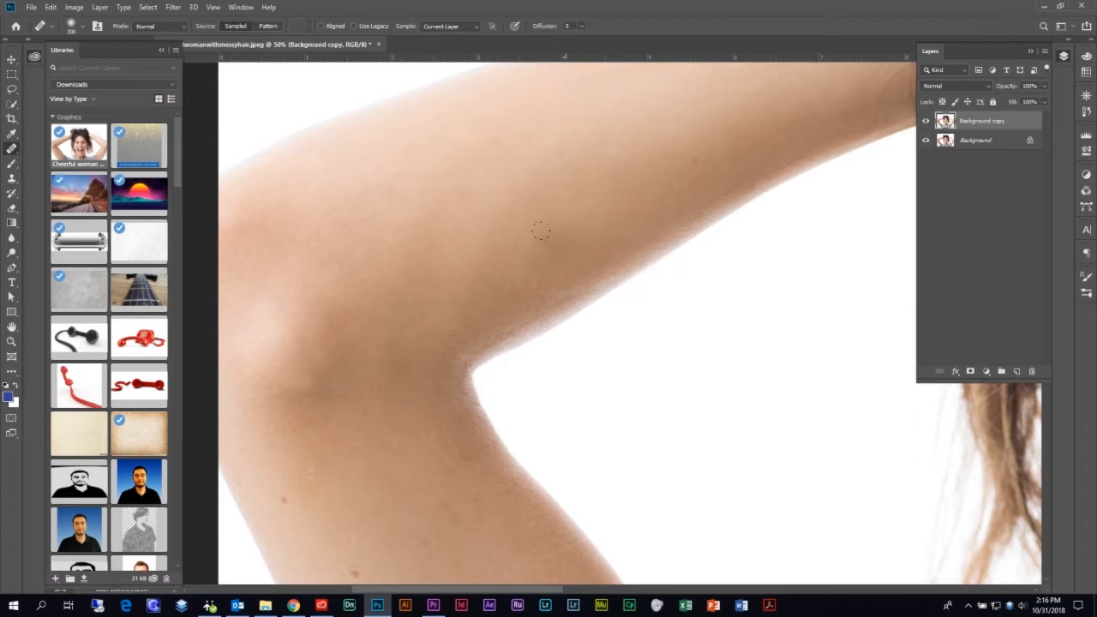
click(612, 288)
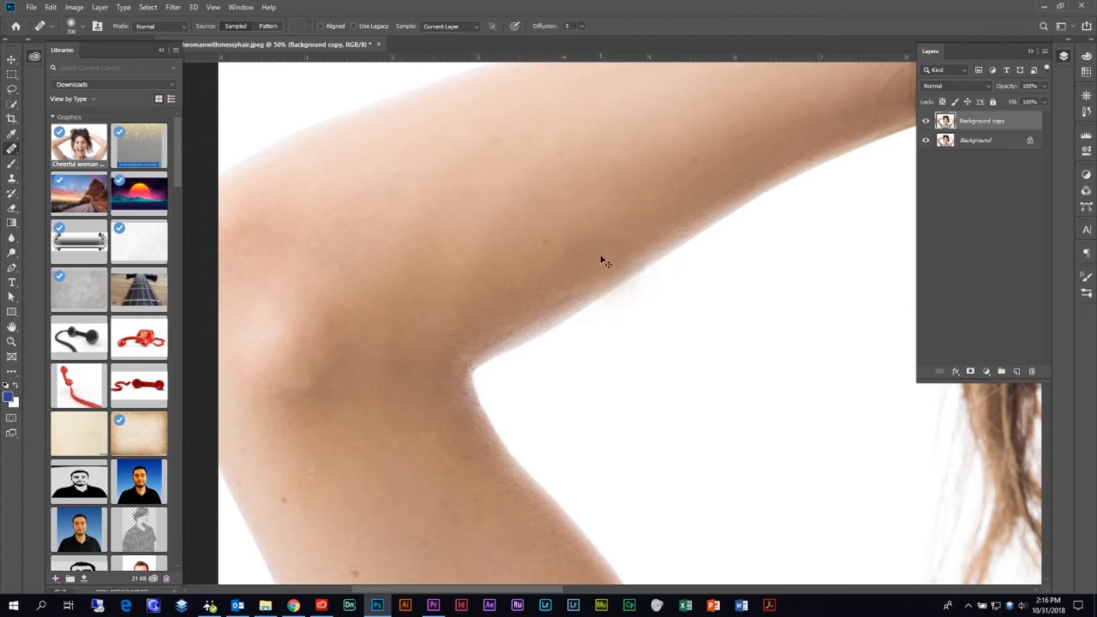
Zoom out, pan back to the face, and heal a spot on the cheek
key(ctrl+minus)
drag(710, 352, 678, 321)
click(678, 322)
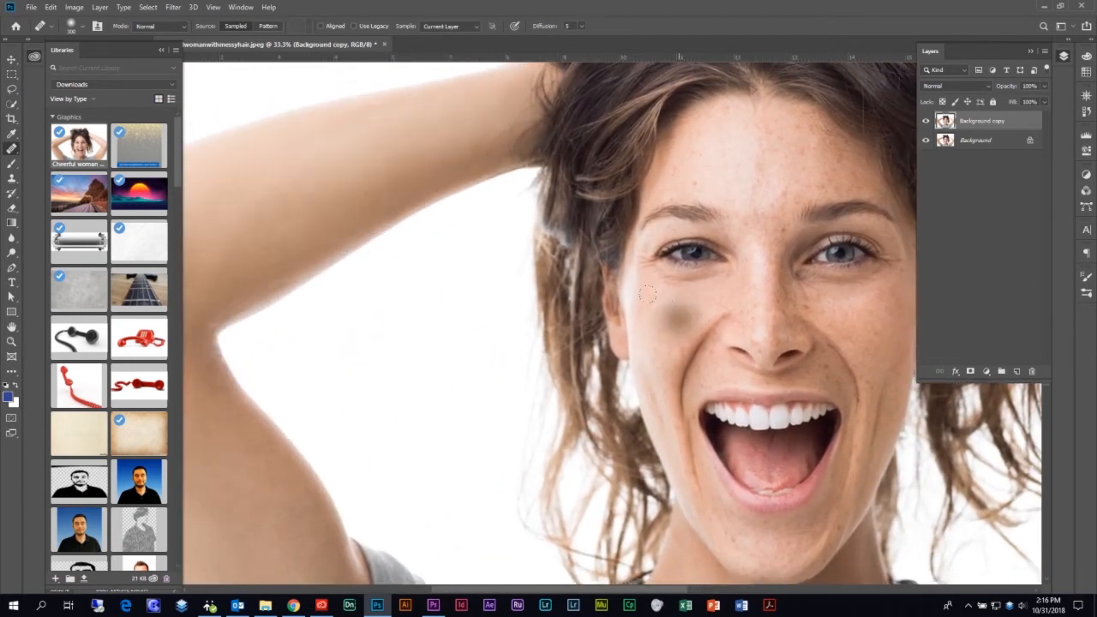
Switch to the Patch Tool and zoom in on the forehead and hairline
right_click(8, 150)
click(54, 172)
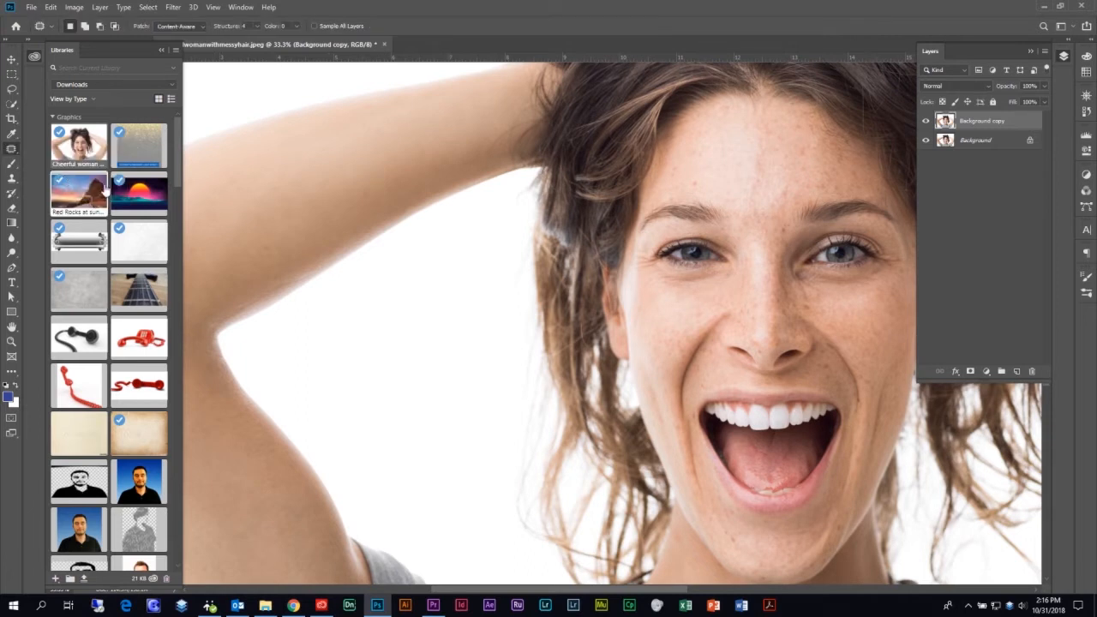
drag(701, 249, 493, 267)
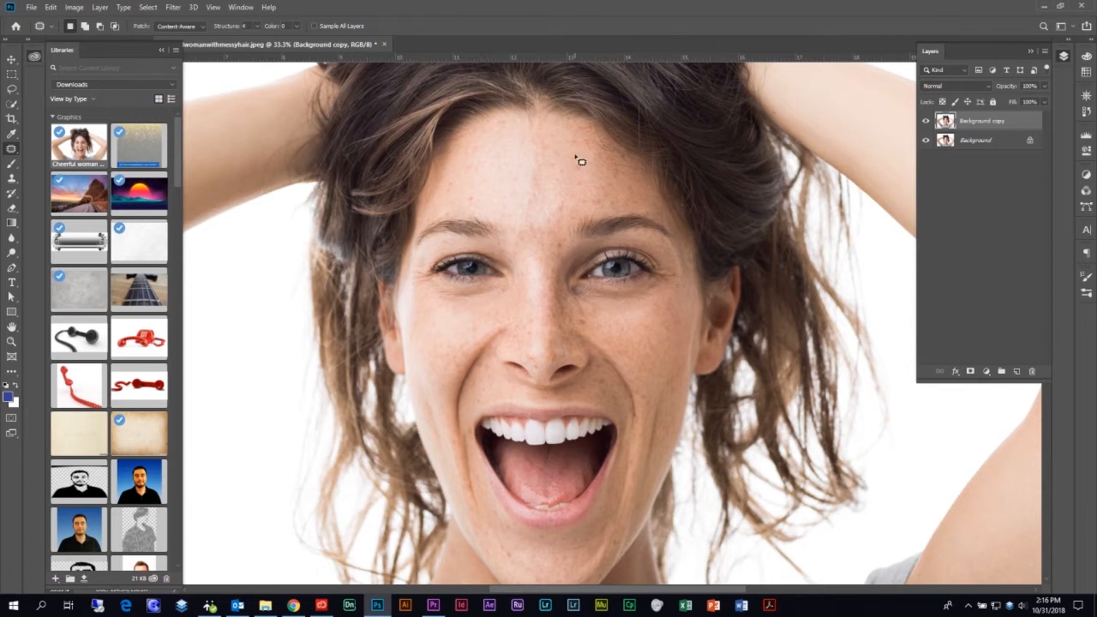
key(ctrl+plus)
key(ctrl+plus)
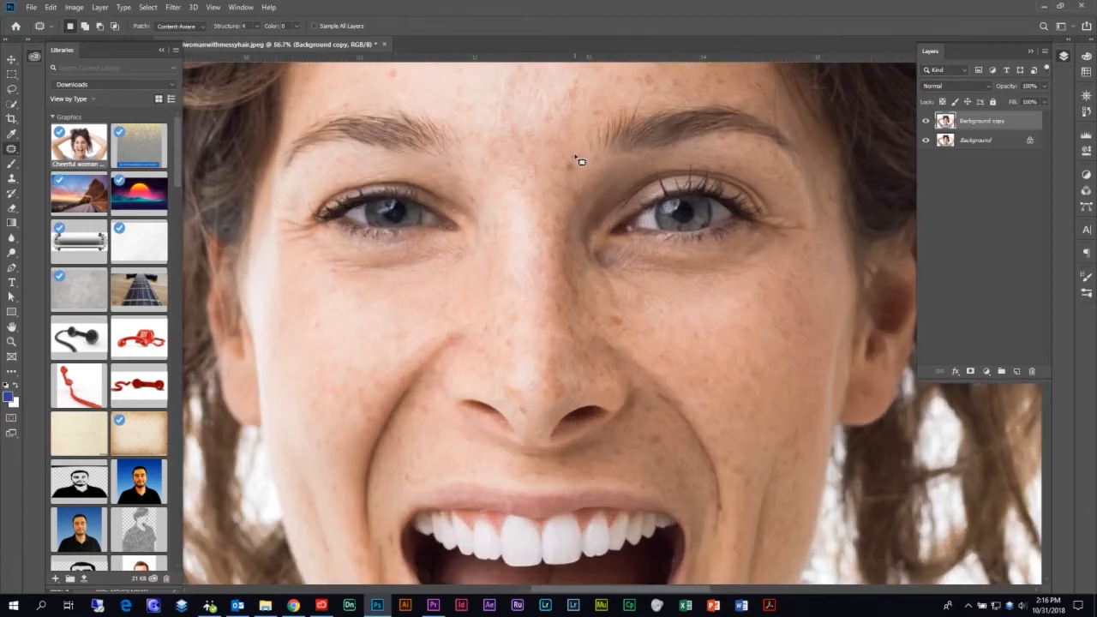
drag(522, 165, 468, 249)
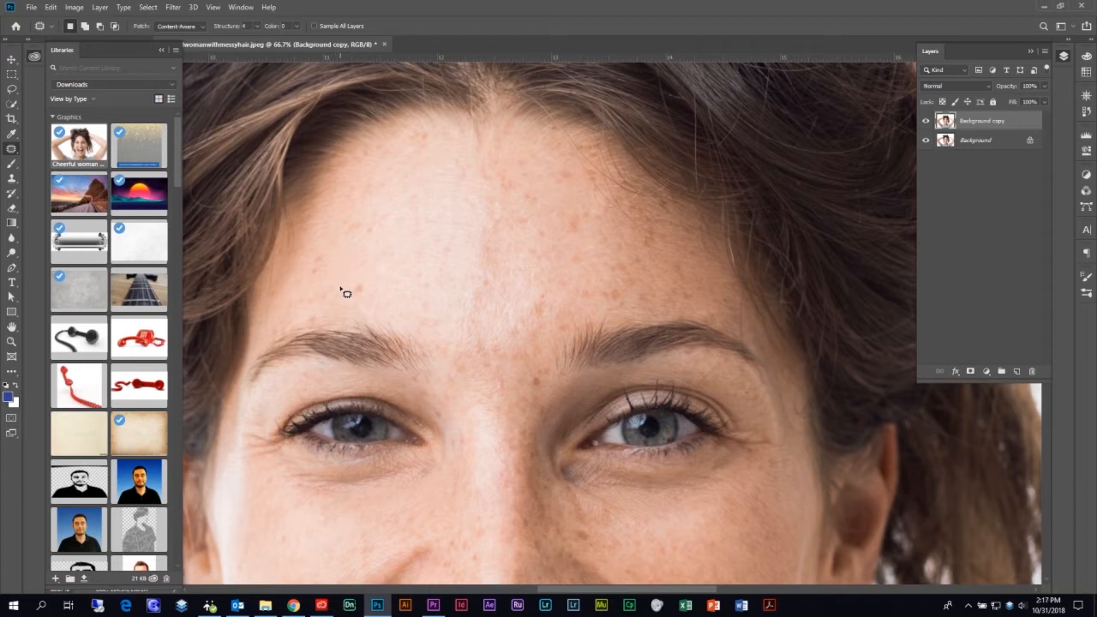
Outline the reddish forehead blemish, undo a trial patch, and check the Select menu's feather options
mouse_move(340, 289)
mouse_down()
mouse_move(345, 301)
mouse_move(369, 305)
mouse_move(387, 295)
mouse_move(367, 271)
mouse_move(343, 283)
mouse_up()
drag(363, 286, 385, 219)
key(ctrl+z)
click(152, 9)
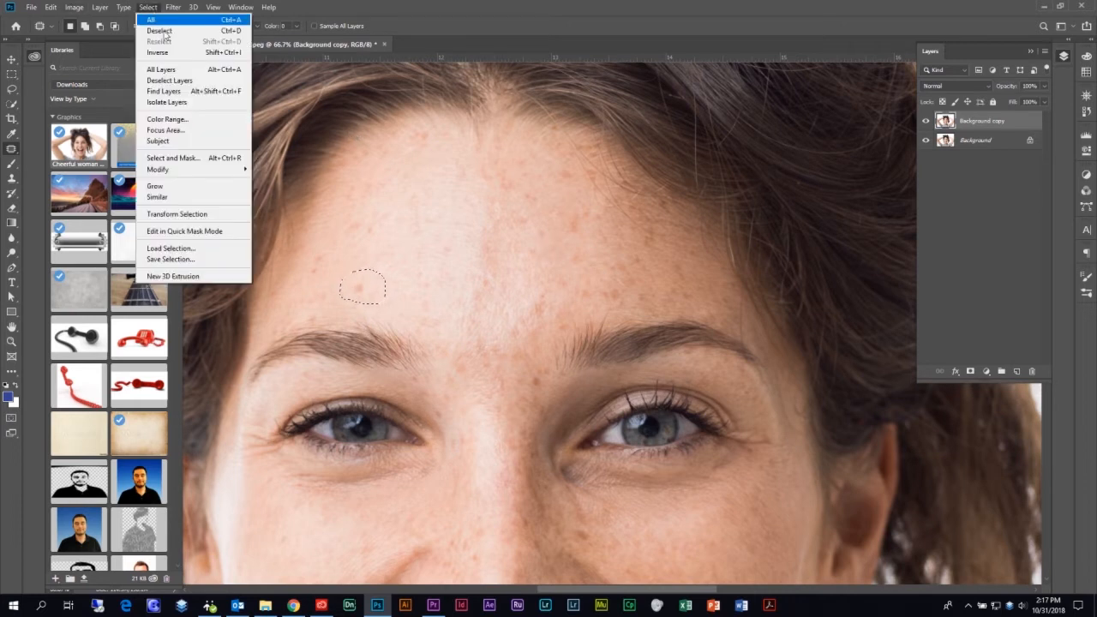
mouse_move(221, 175)
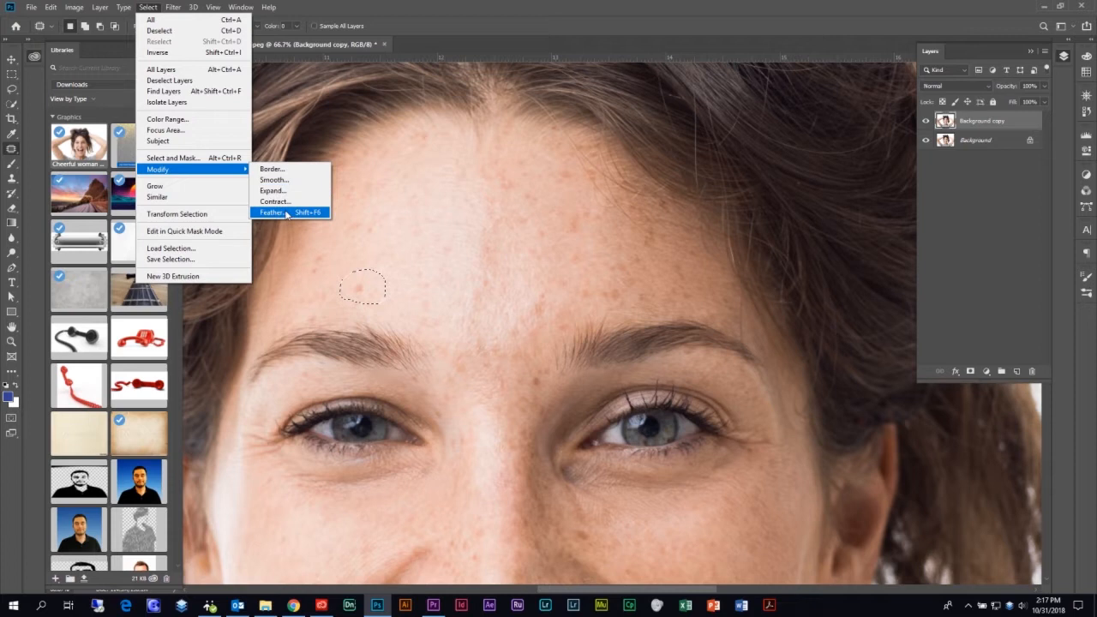
double_click(469, 9)
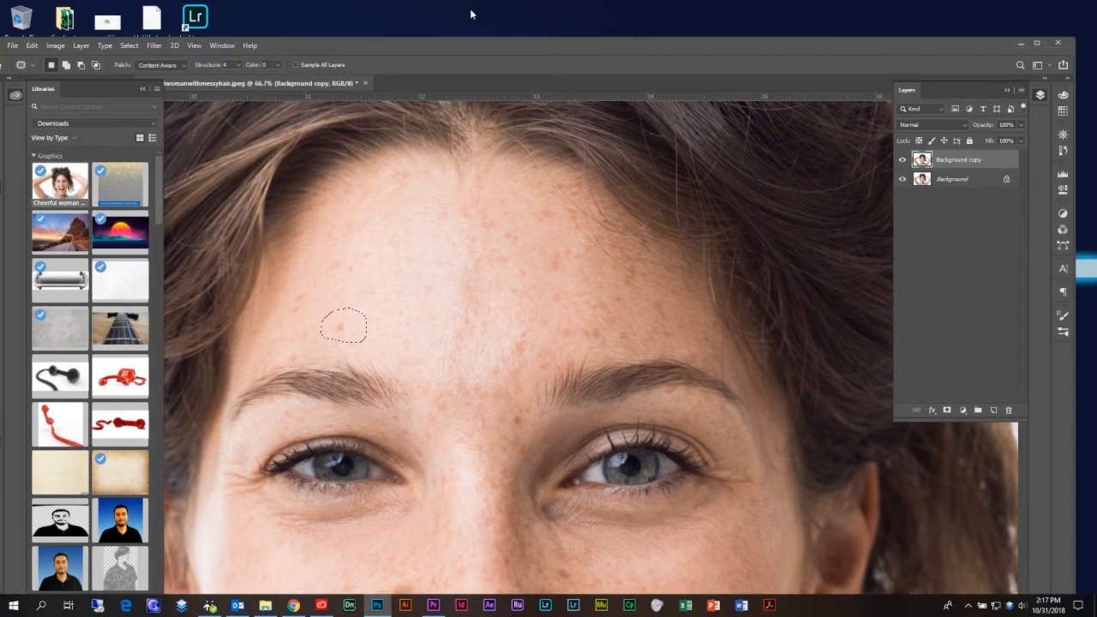
double_click(479, 46)
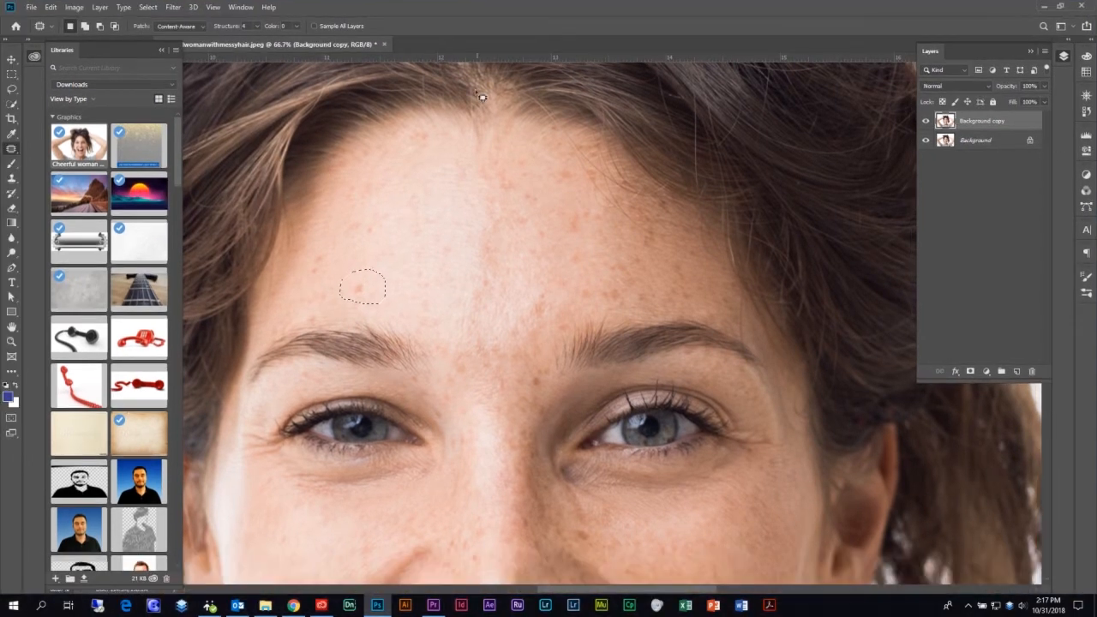
Switch to the Content-Aware Move Tool and try saving, dismissing the save error
right_click(11, 149)
click(86, 182)
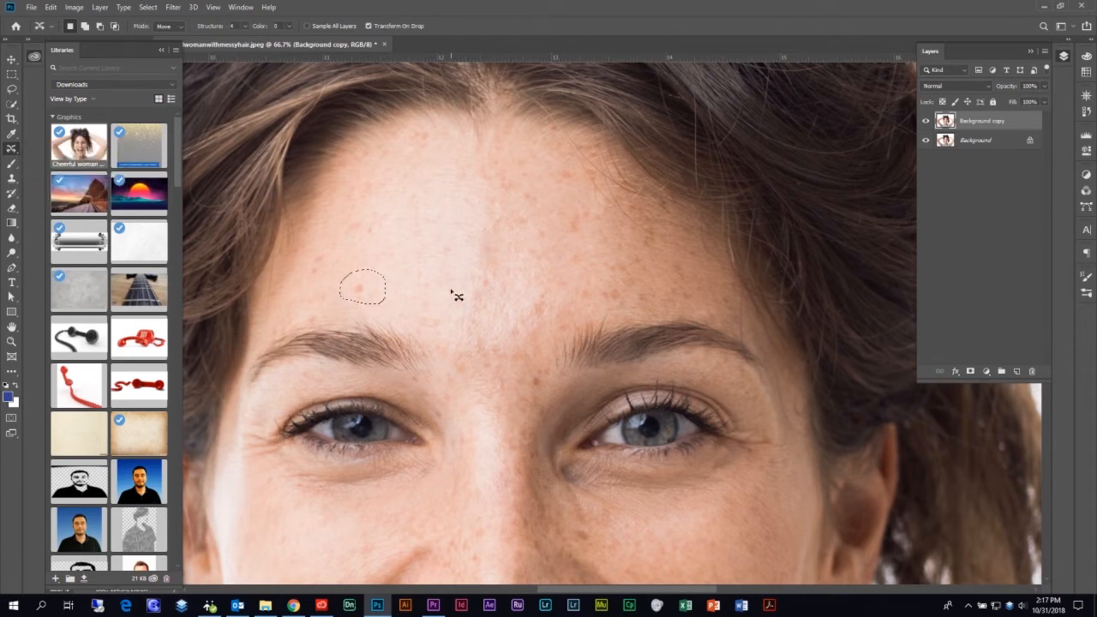
key(ctrl+s)
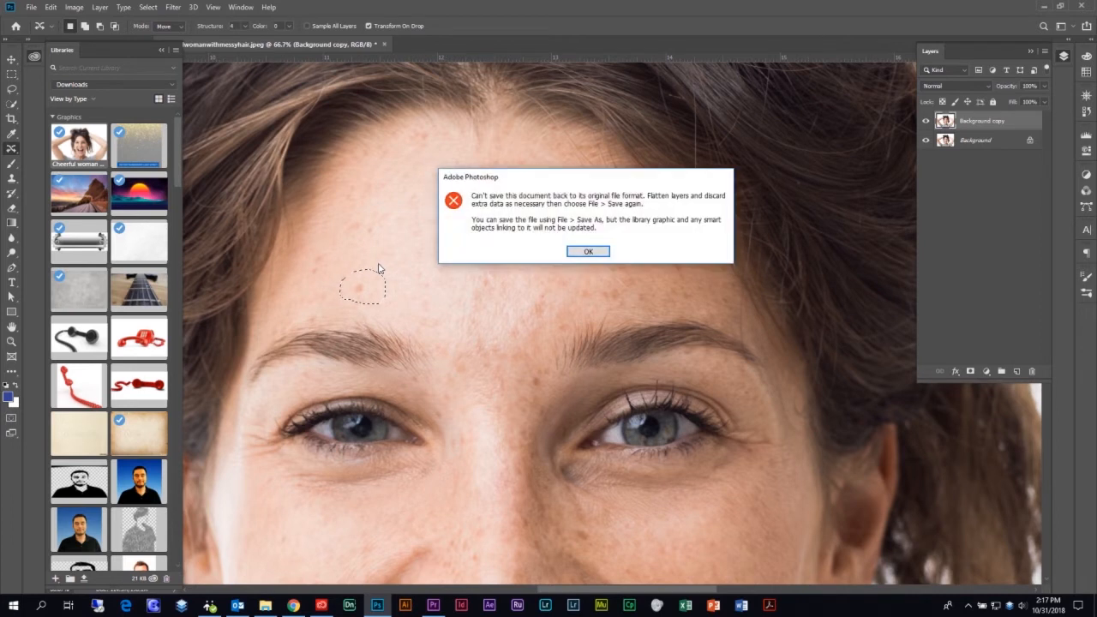
click(588, 251)
Lasso the forehead spot, commit the content-aware move, and deselect
key(ctrl+d)
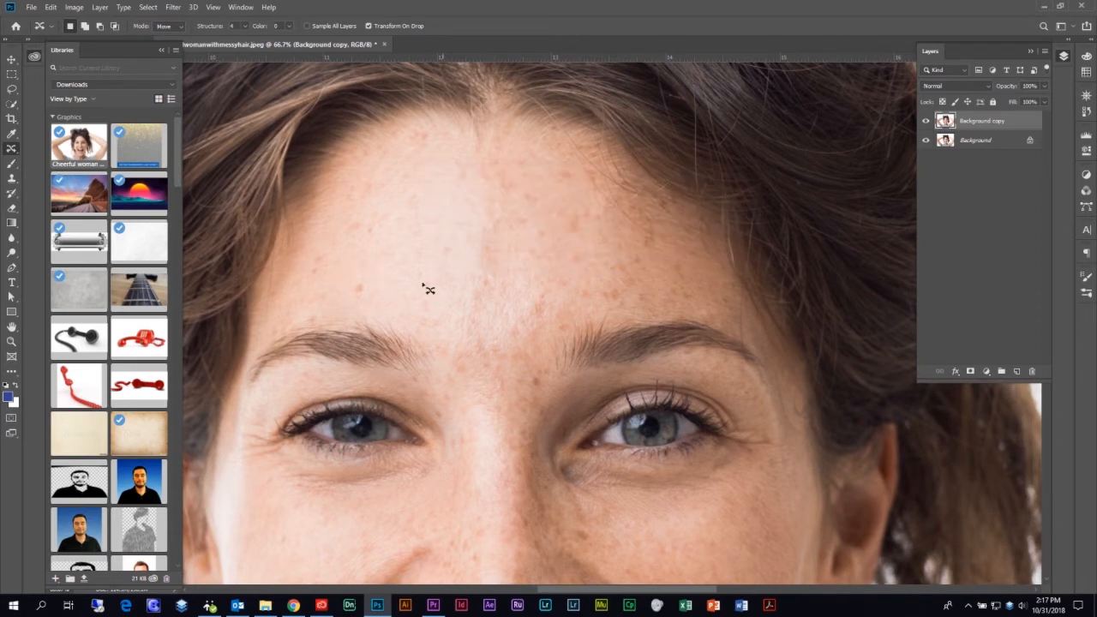
mouse_move(343, 282)
mouse_down()
mouse_move(357, 309)
mouse_move(365, 276)
mouse_move(348, 284)
mouse_move(451, 252)
mouse_move(504, 261)
mouse_move(465, 206)
mouse_move(418, 262)
mouse_up()
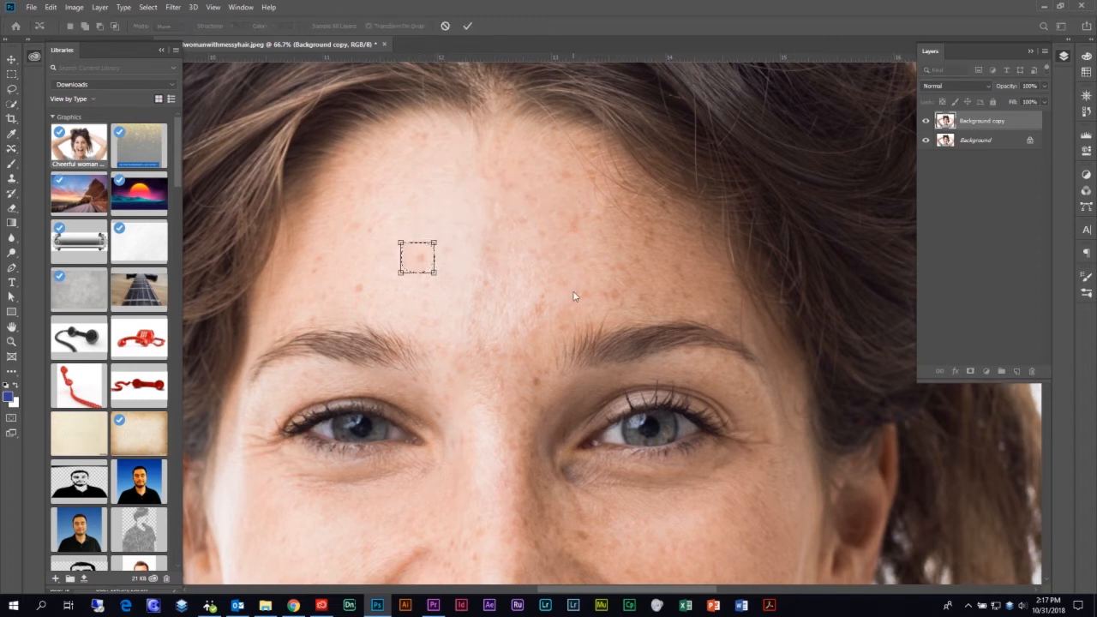
key(Return)
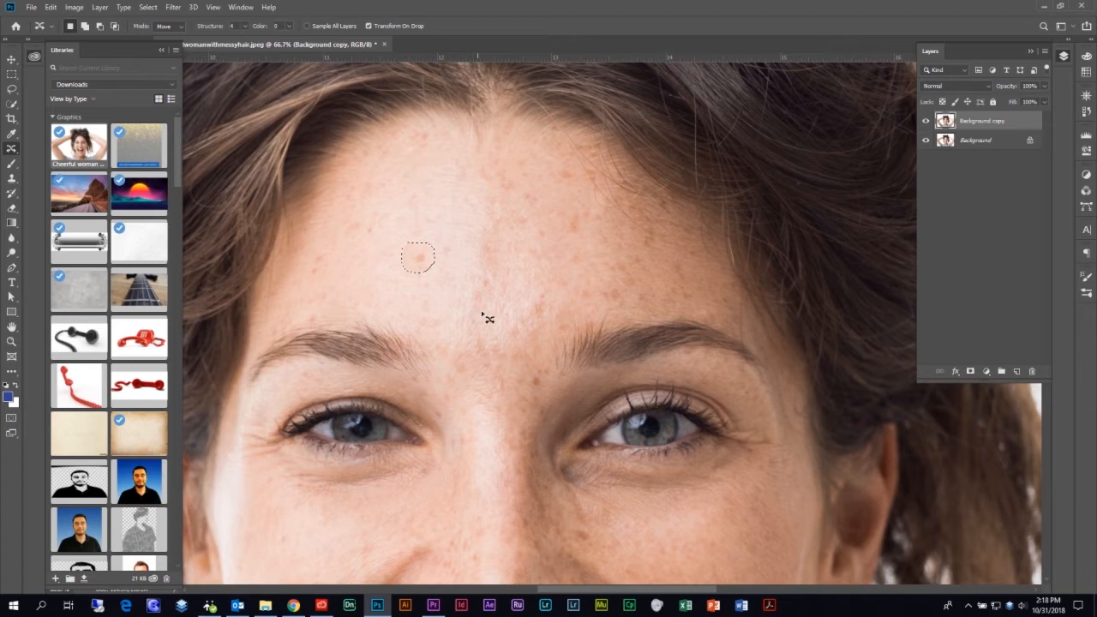
key(ctrl+d)
Switch to the Clone Stamp Tool and sample clean forehead skin as the clone source
click(12, 178)
click(38, 179)
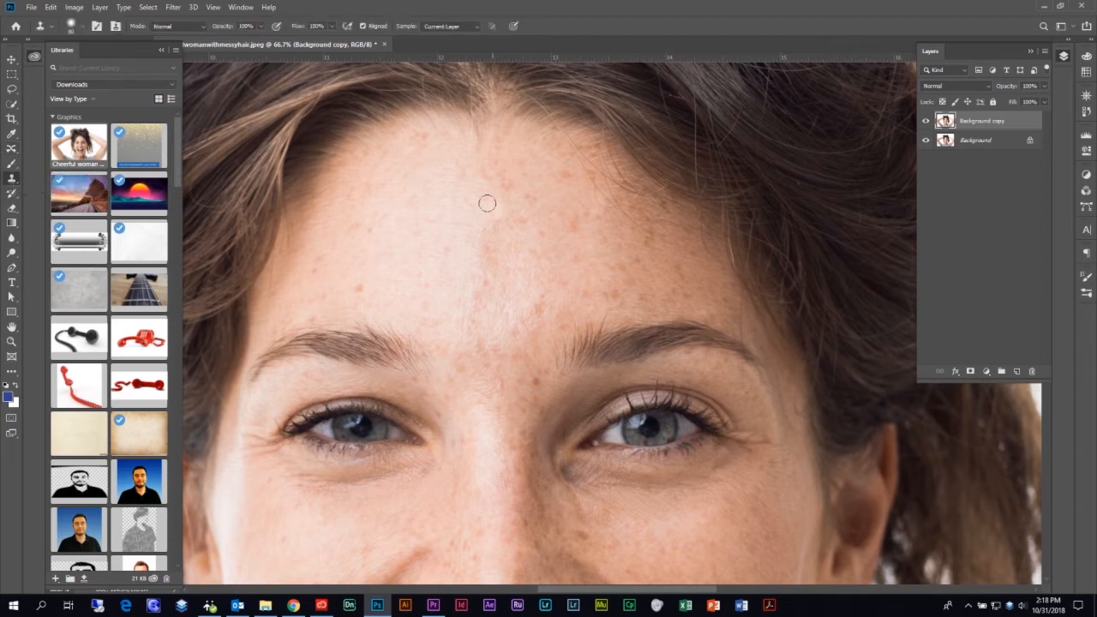
alt+click(372, 76)
alt+click(461, 258)
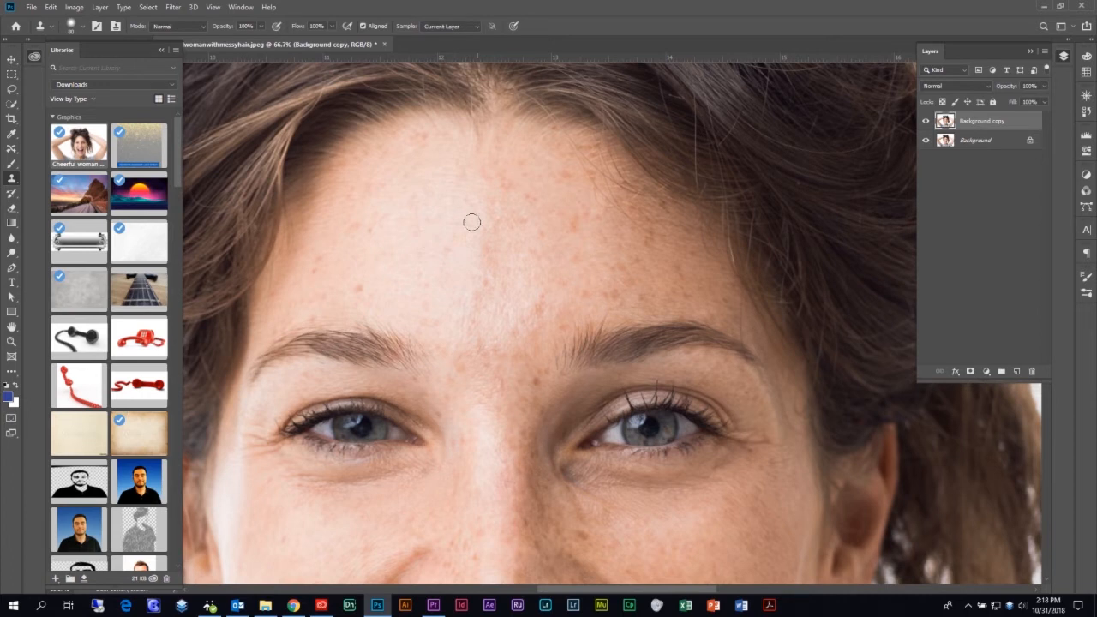